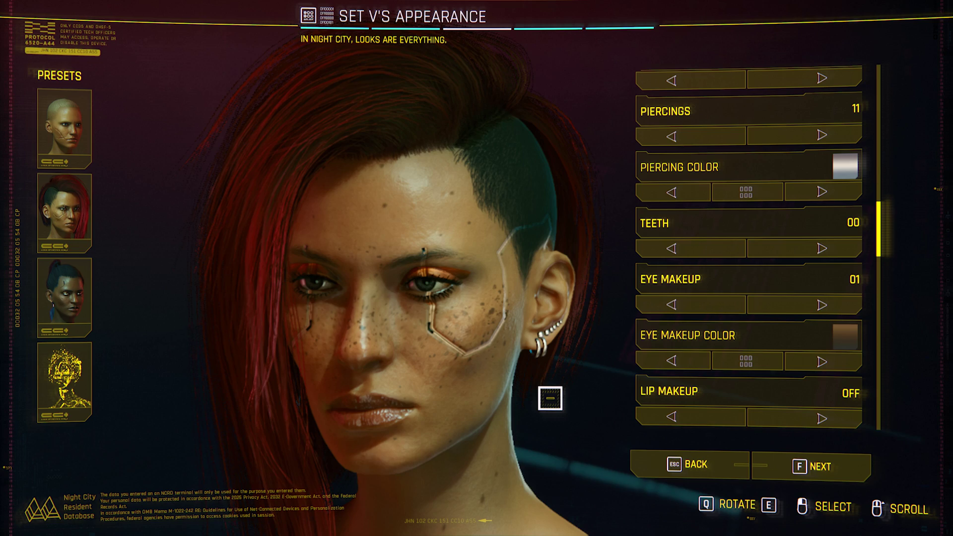
Cycle V's eye makeup colour two shades, then cycle the alley NPC through five appearances
key("Right")
key("Right")
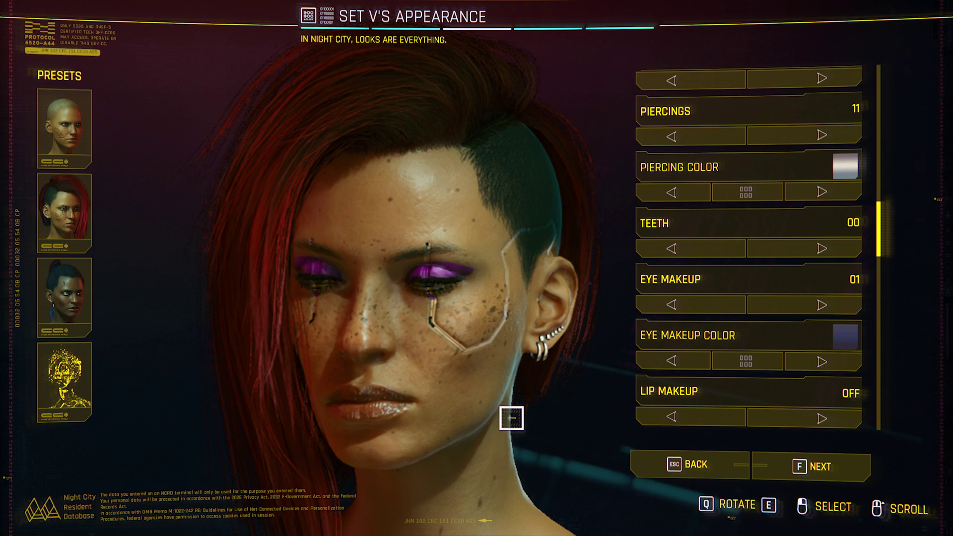
key("Right")
key("Right")
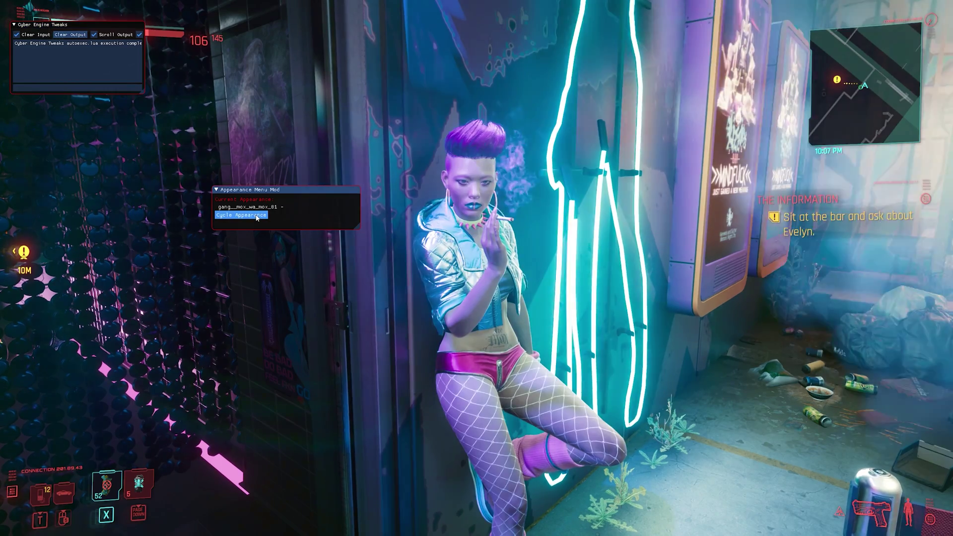
left_click(256, 215)
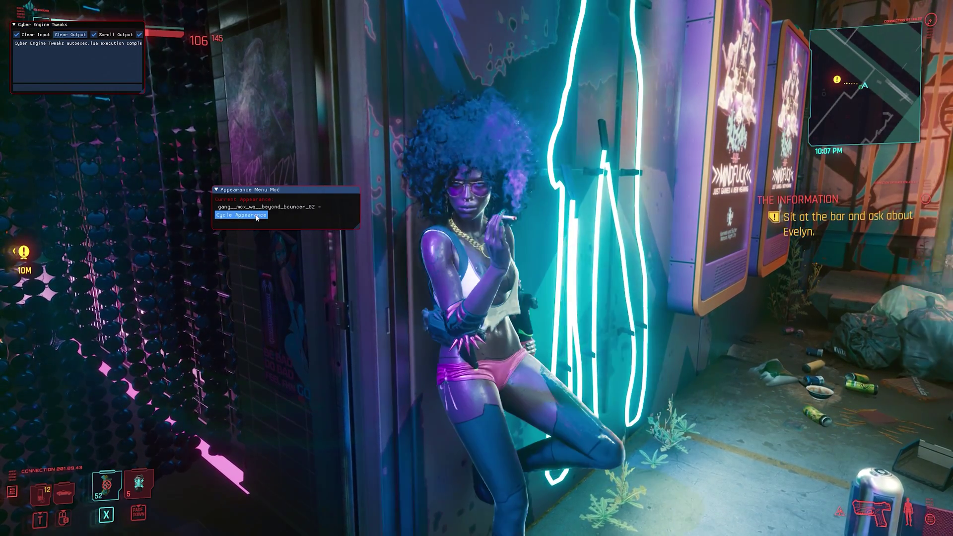
left_click(253, 216)
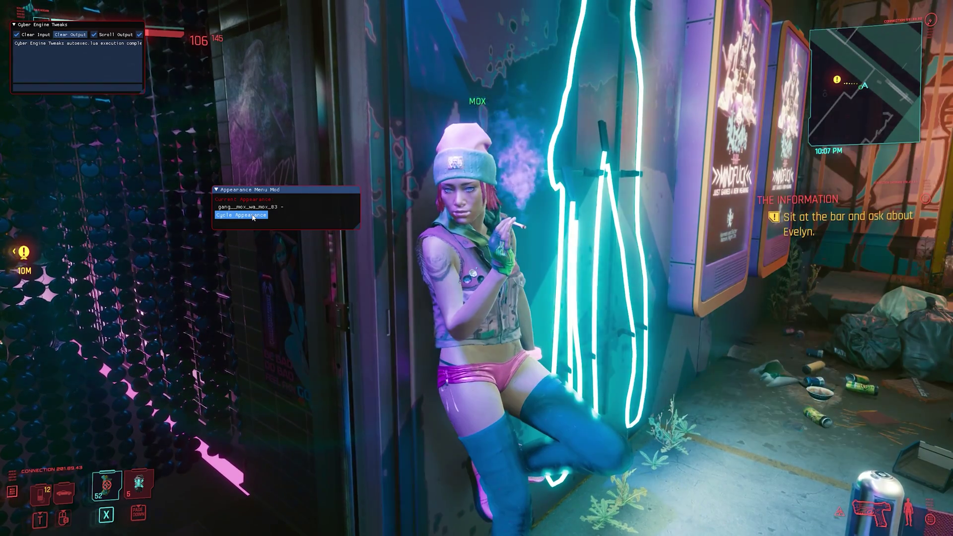
left_click(252, 215)
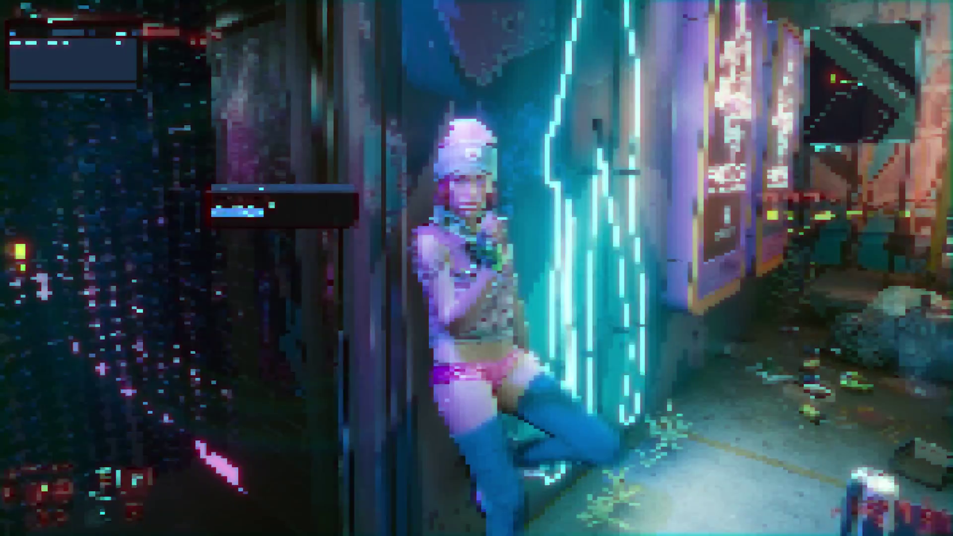
left_click(253, 217)
left_click(253, 217)
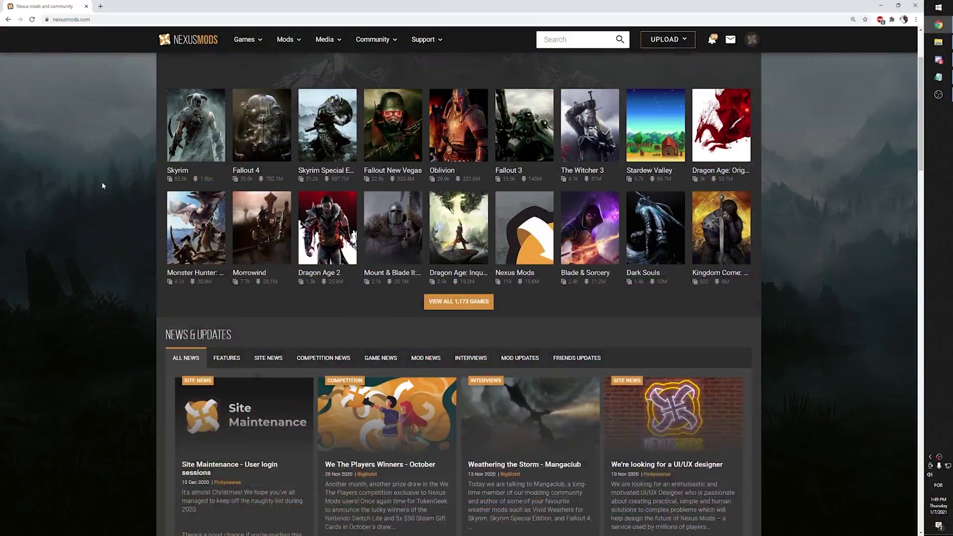
Go from the Nexus Mods homepage to the Cyberpunk 2077 mods page and scroll to New Today
scroll(102, 182, "up", 3)
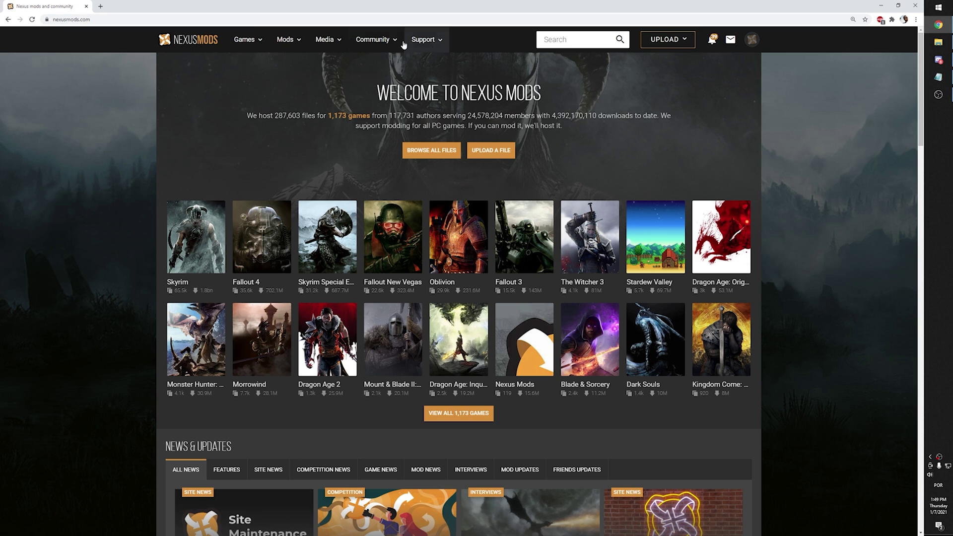
left_click(298, 44)
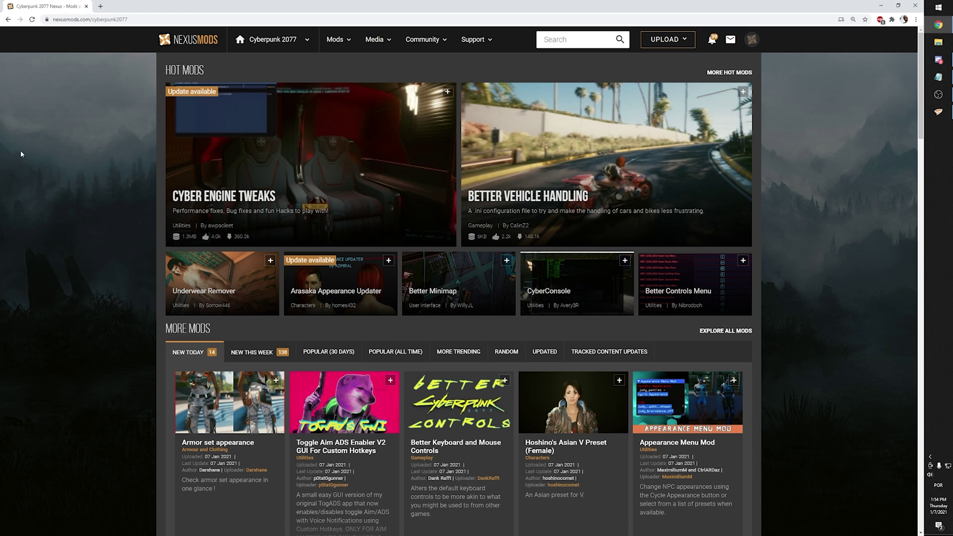
scroll(56, 139, "down", 5)
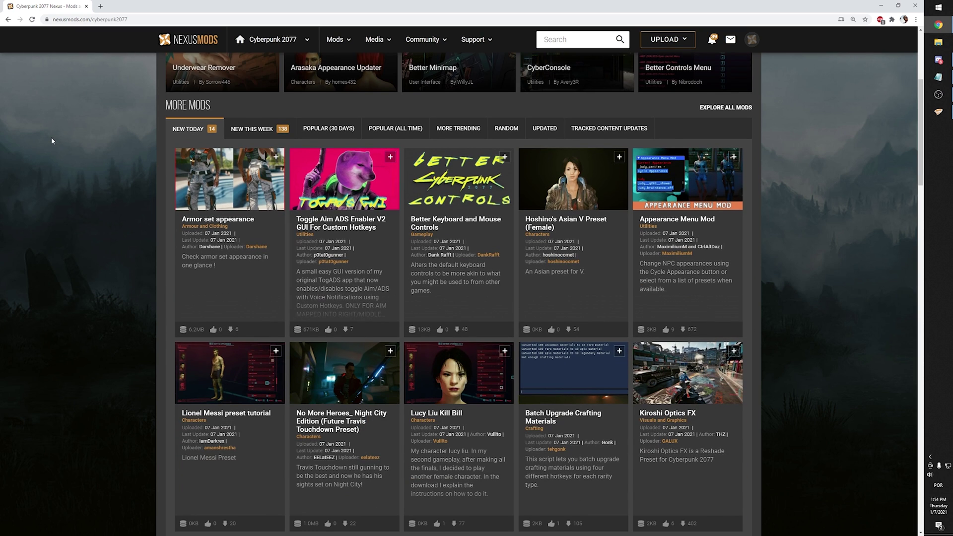
scroll(47, 139, "down", 1)
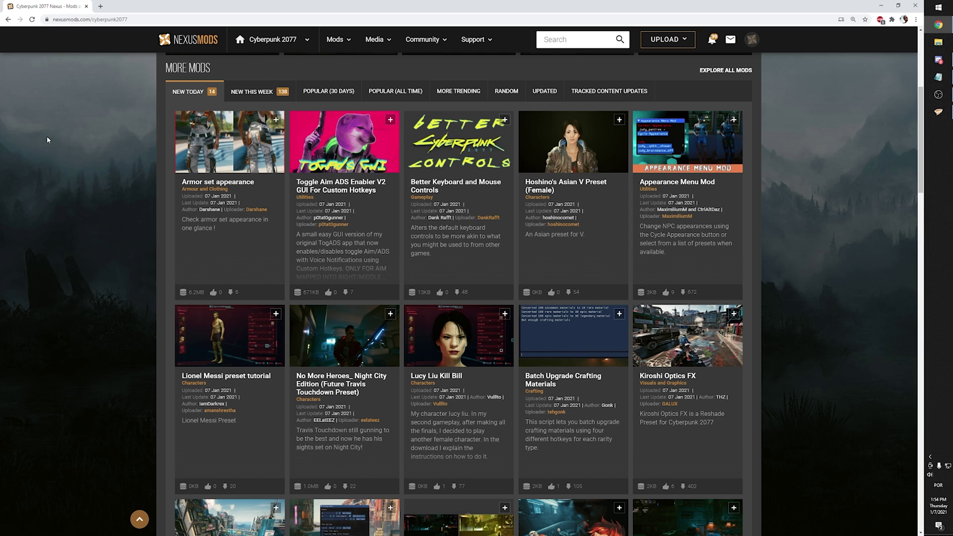
Page through the Appearance Menu Mod gallery screenshots, including Evelyn and River, then read Installation
key("F5")
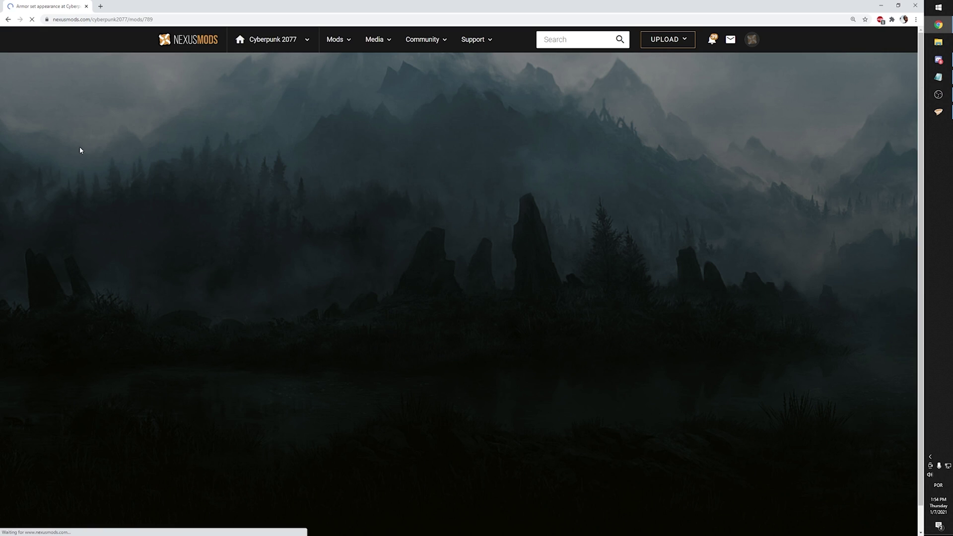
scroll(81, 149, "down", 4)
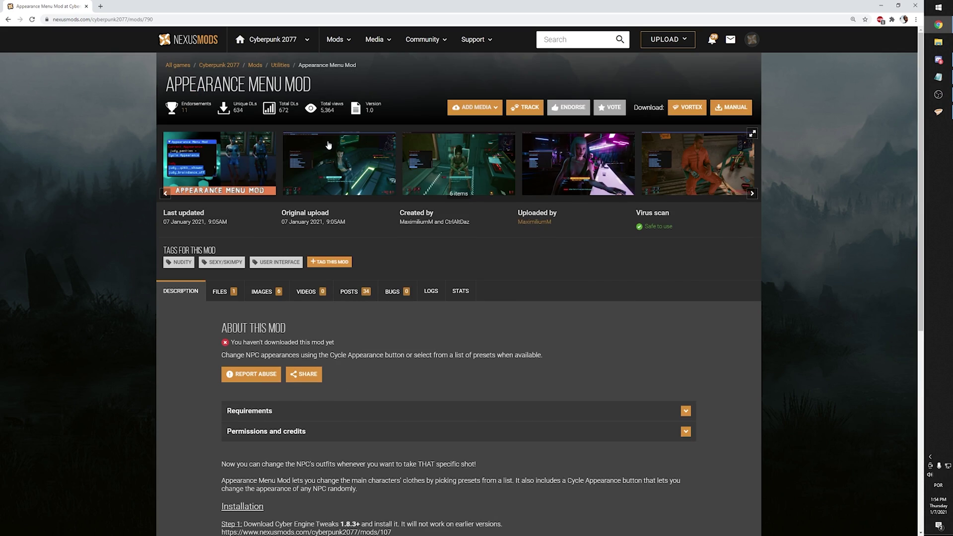
left_click(327, 144)
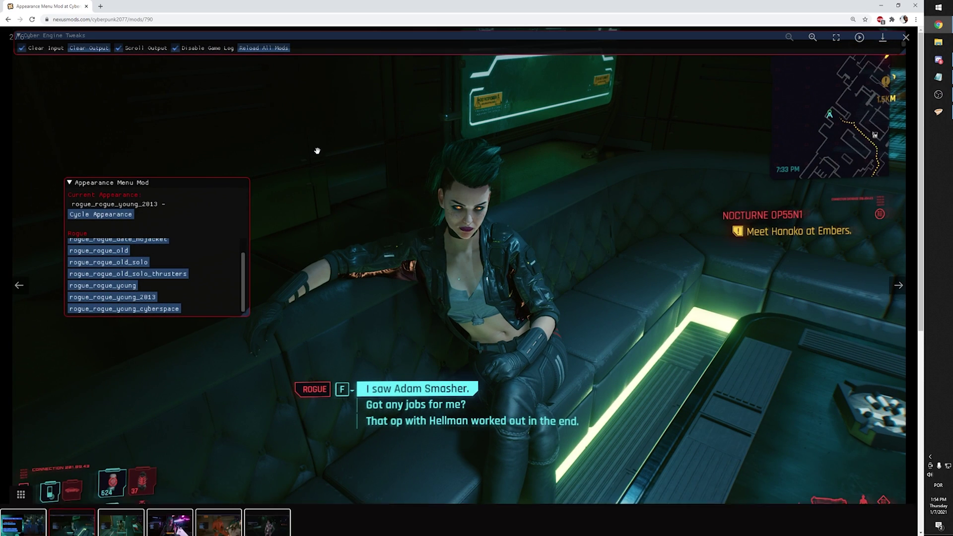
left_click(898, 286)
left_click(898, 286)
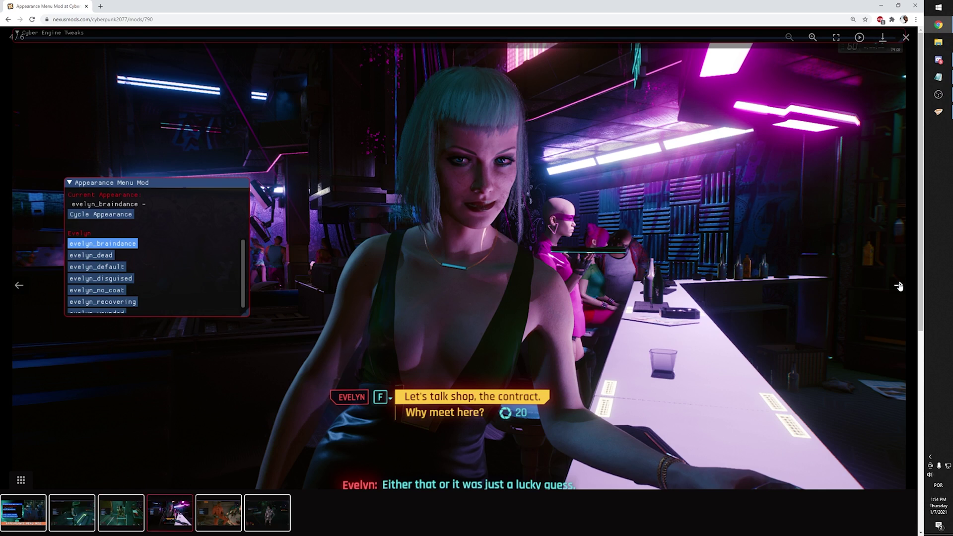
left_click(898, 286)
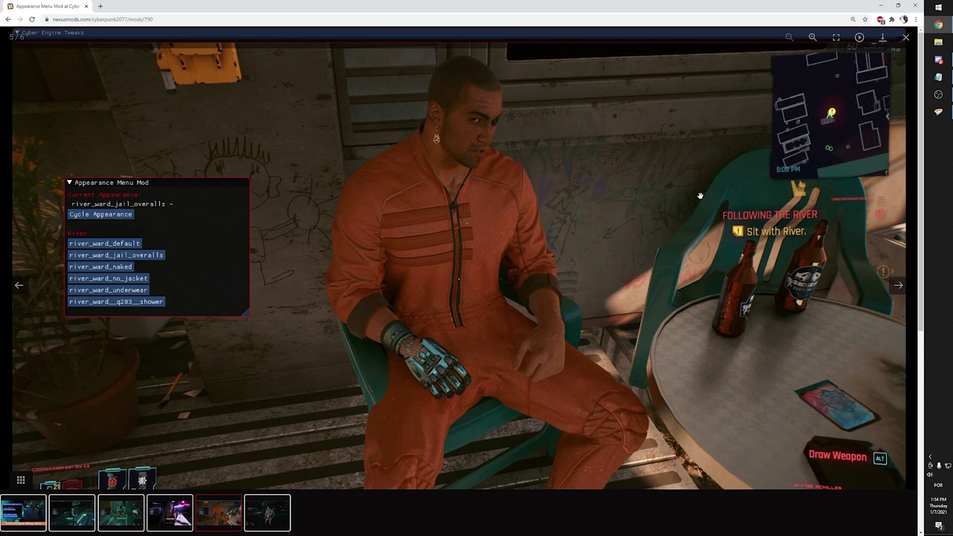
left_click(905, 37)
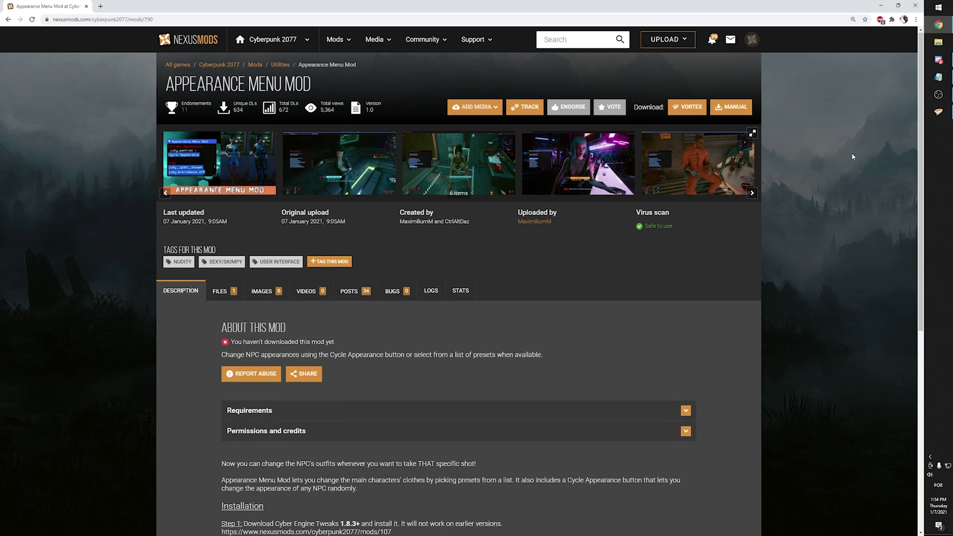
scroll(729, 182, "down", 3)
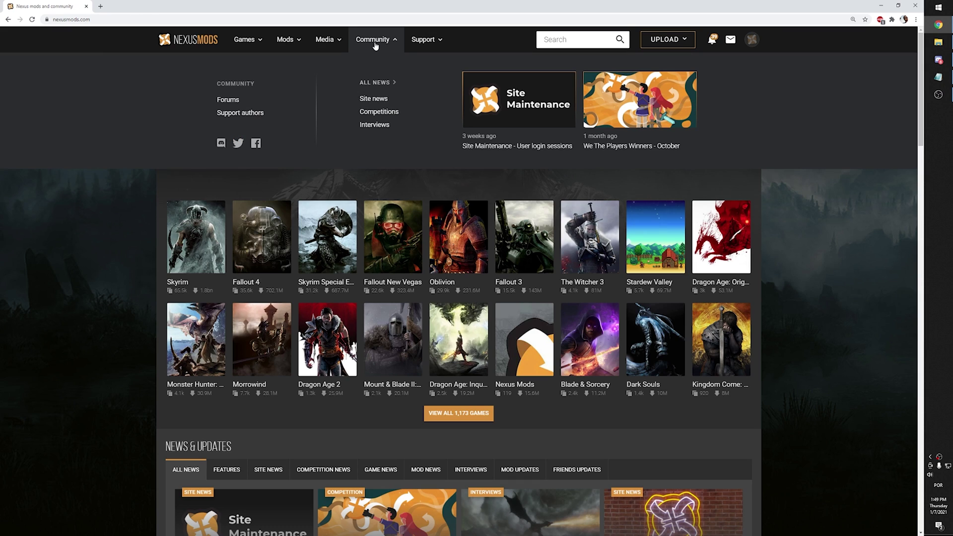
Scroll through the News & Updates article grid on the Nexus Mods homepage
mouse_move(435, 44)
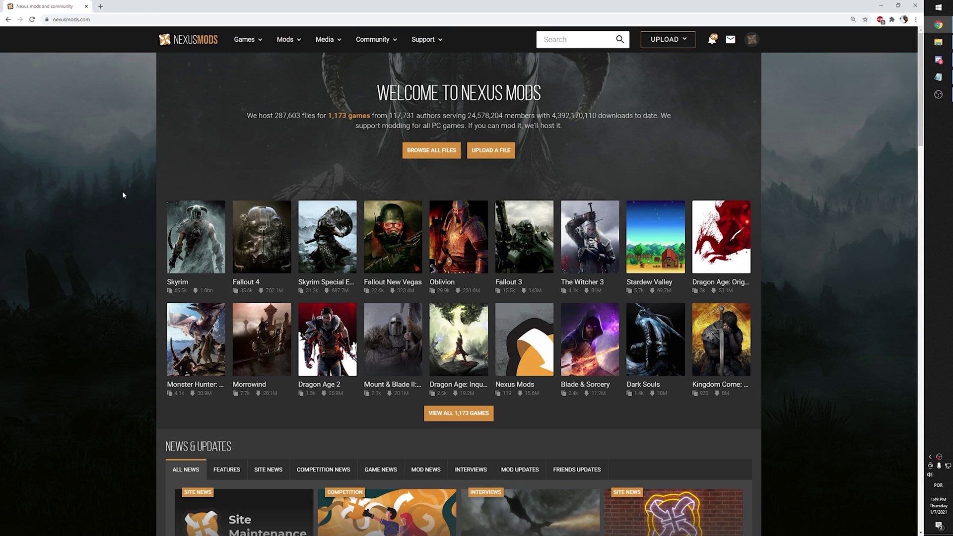
scroll(122, 191, "down", 10)
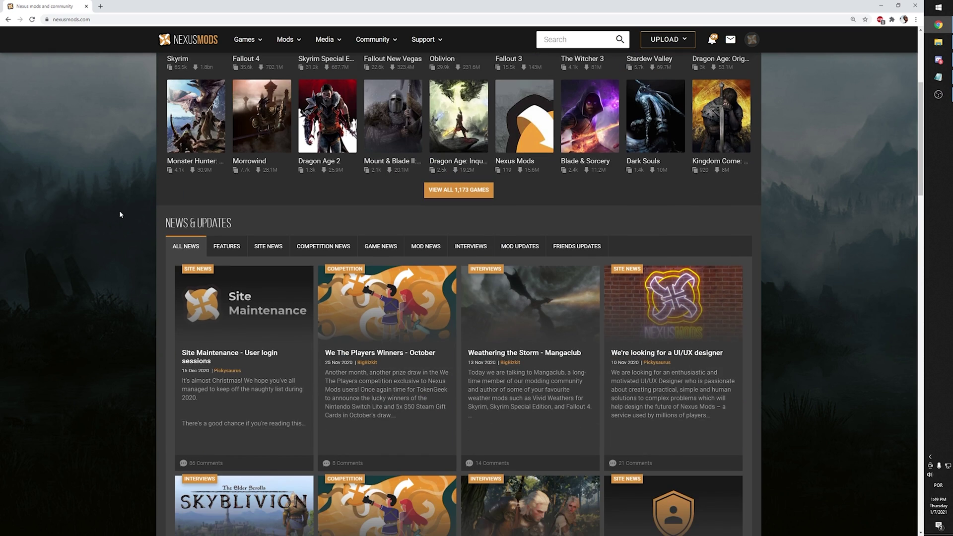
scroll(119, 209, "up", 5)
scroll(113, 199, "down", 8)
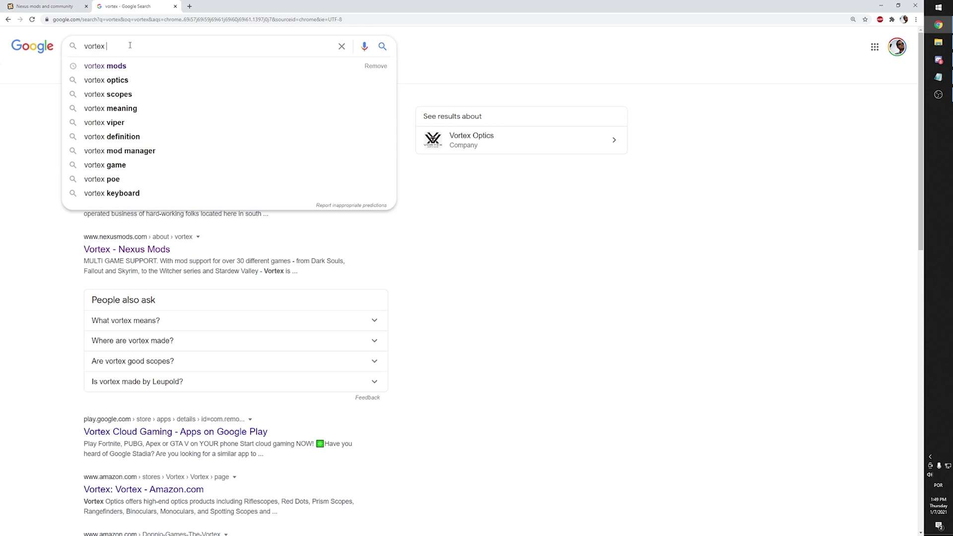
Search Google for 'vortex mods' and download the latest Vortex from its Nexus Mods page
type("mods")
key("Return")
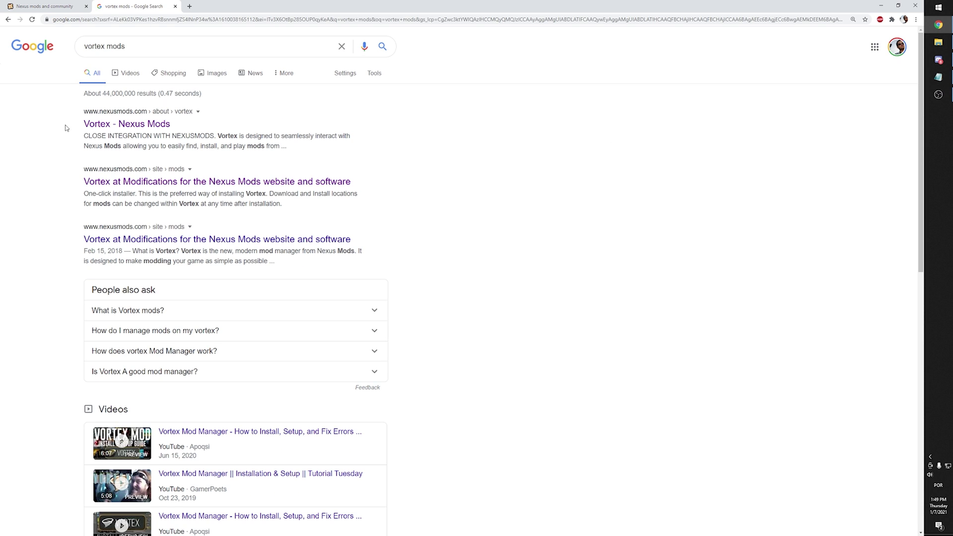
left_click(108, 131)
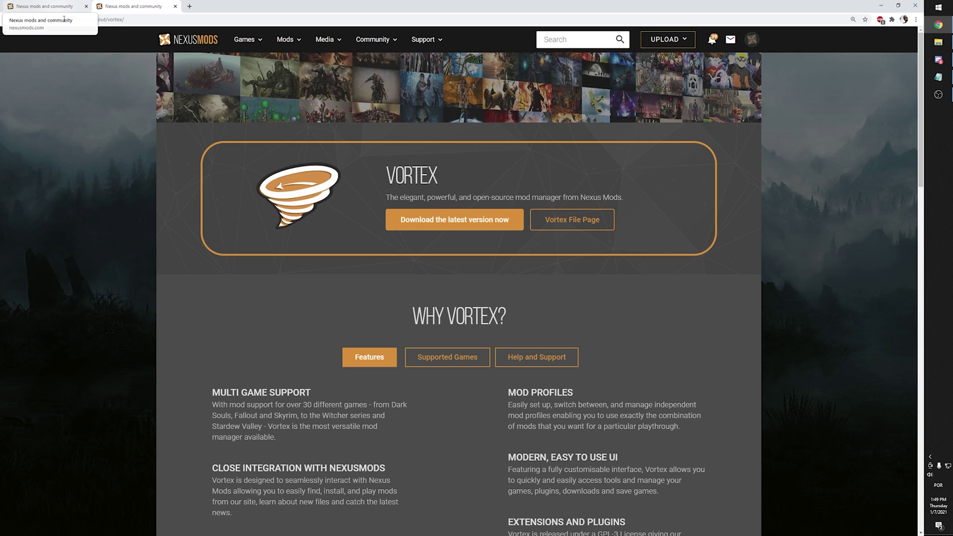
left_click(447, 219)
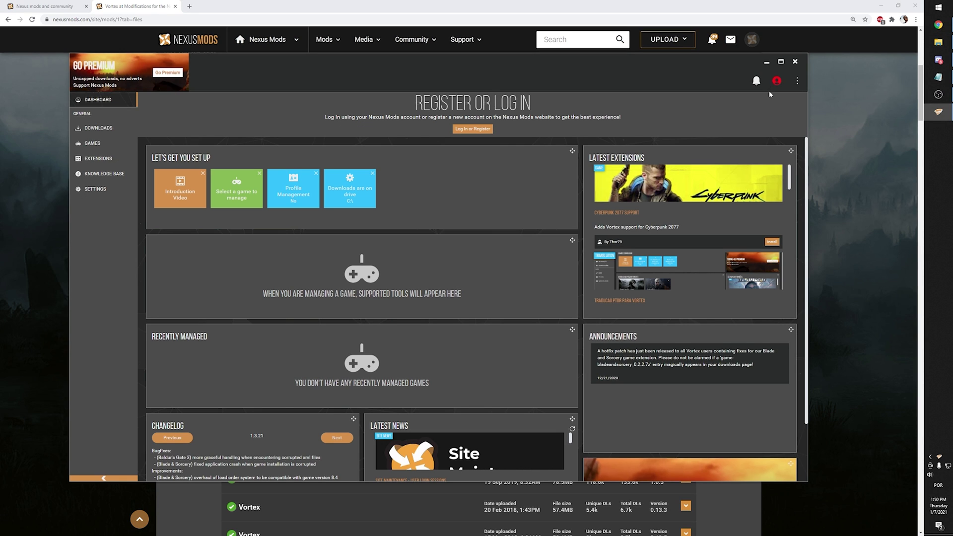
Log in to the Nexus Mods account through the website and return to Vortex
left_click(776, 81)
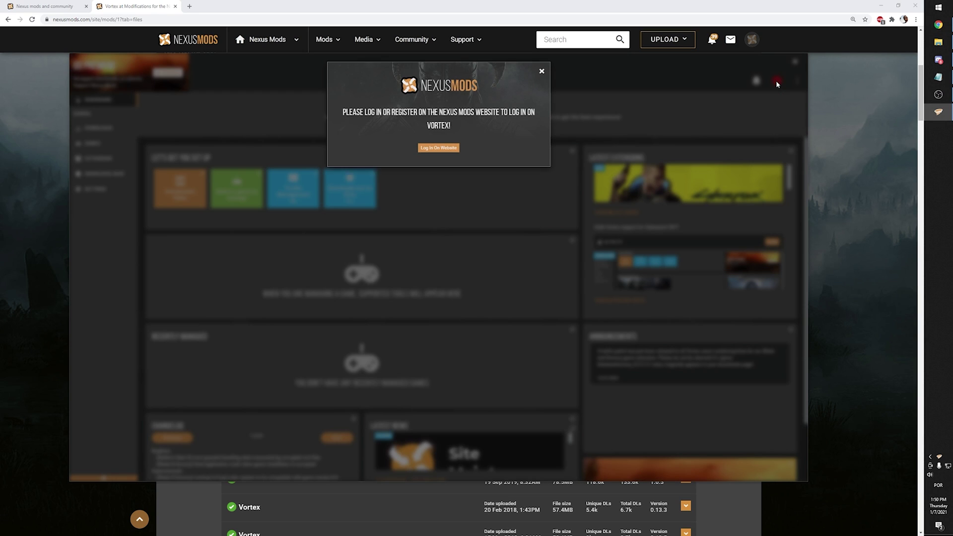
left_click(449, 150)
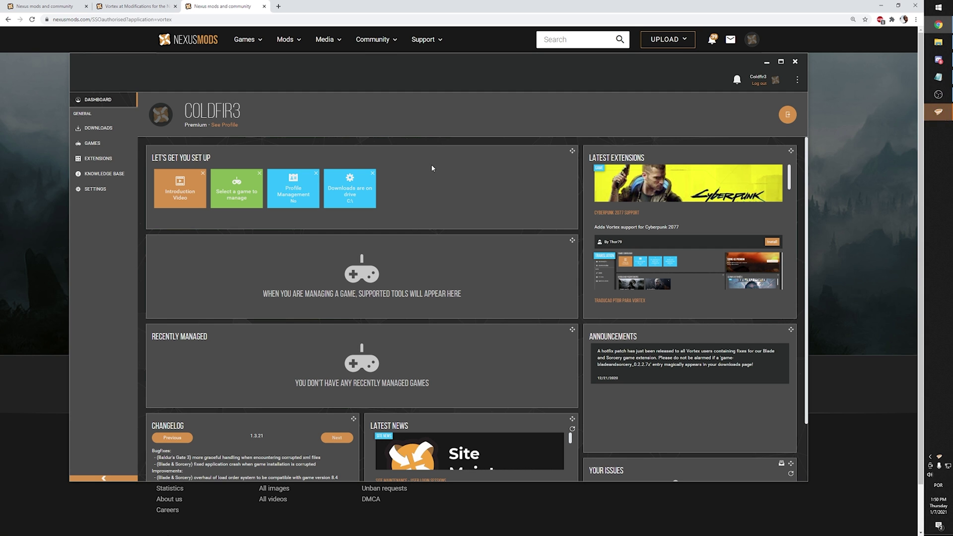
left_click(97, 146)
Find Cyberpunk 2077 by searching the games list for 'cyber' and start managing it
left_click(96, 145)
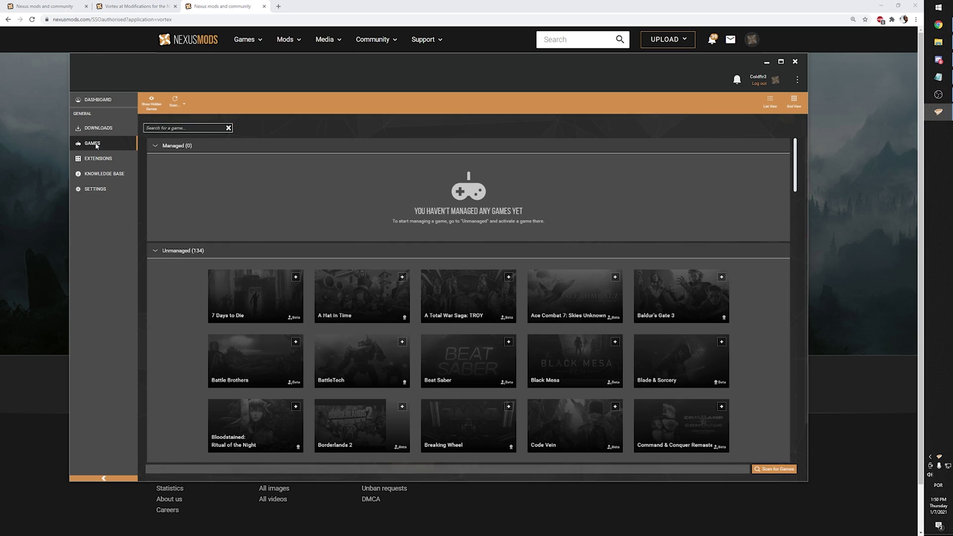
left_click(181, 129)
type("cyber")
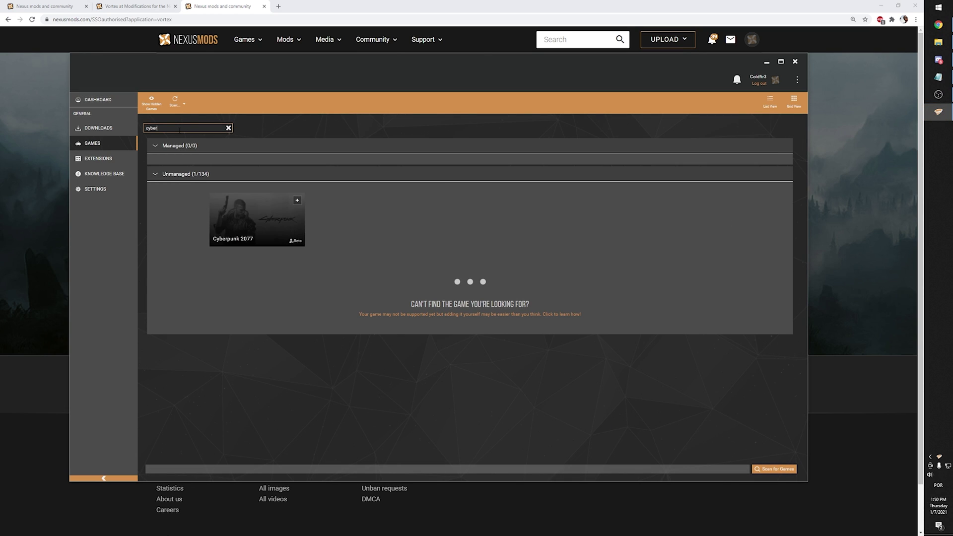
left_click(297, 200)
left_click(257, 219)
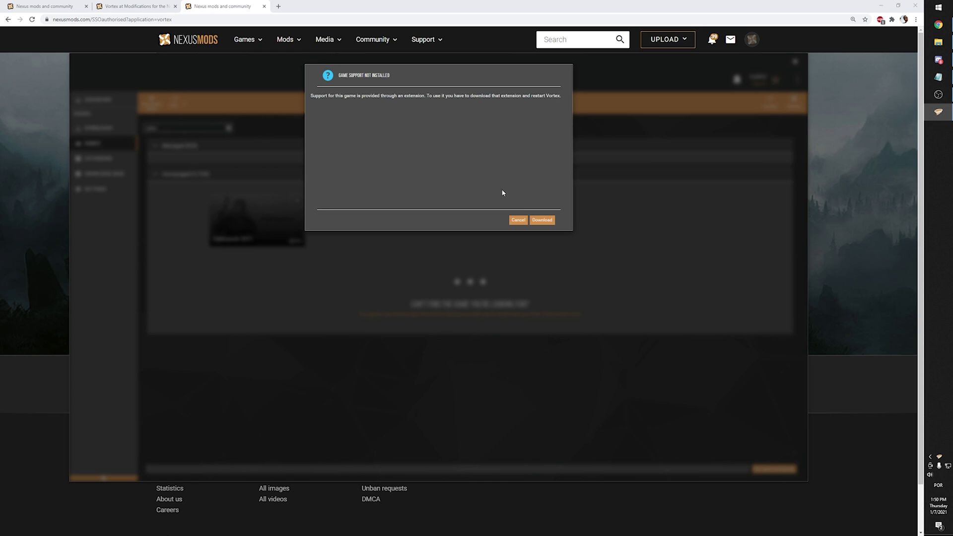
Download the Cyberpunk 2077 support extension, then launch the game from the Vortex Dashboard
left_click(542, 220)
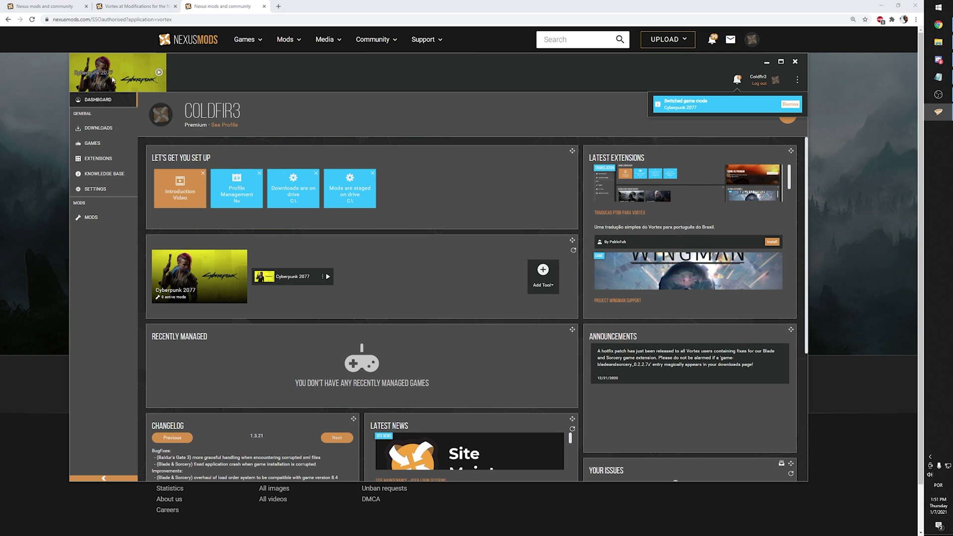
mouse_move(99, 74)
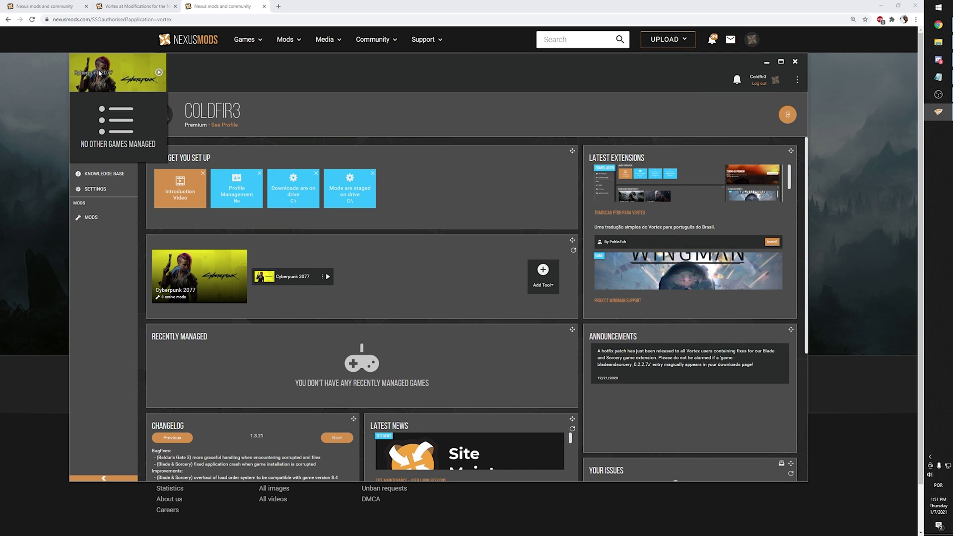
left_click(170, 272)
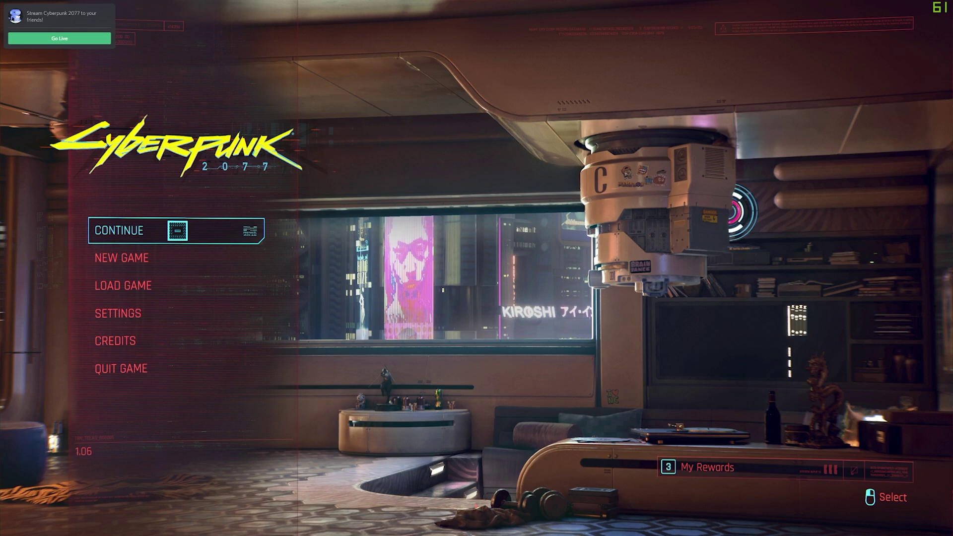
Alt-Tab out of the Cyberpunk 2077 main menu back to the browser
key("alt+Tab")
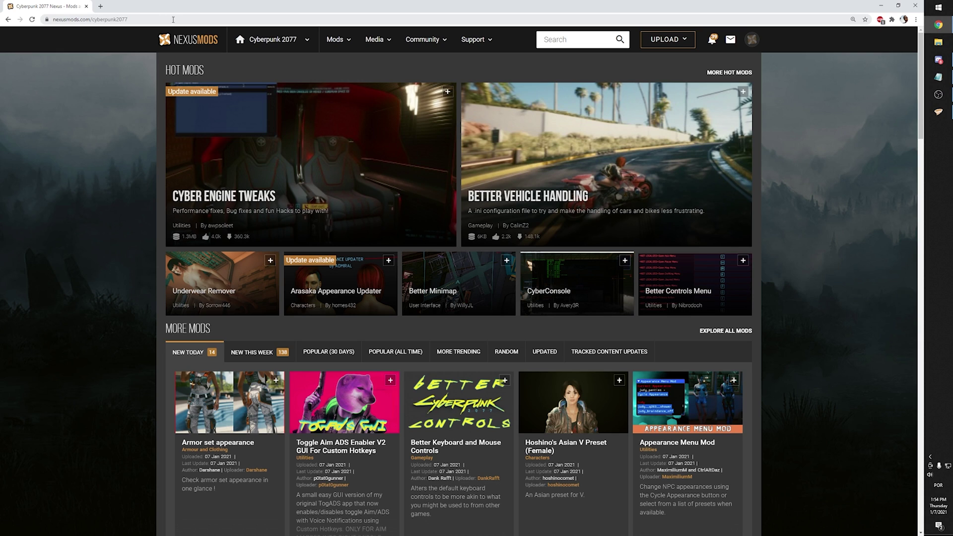
Browse the Cyberpunk 2077 Nexus page, close the untrack-quests tab, and send No Intro Videos to Vortex
left_click_drag(127, 19, 87, 19)
left_click(70, 109)
scroll(56, 142, "down", 5)
scroll(46, 139, "down", 1)
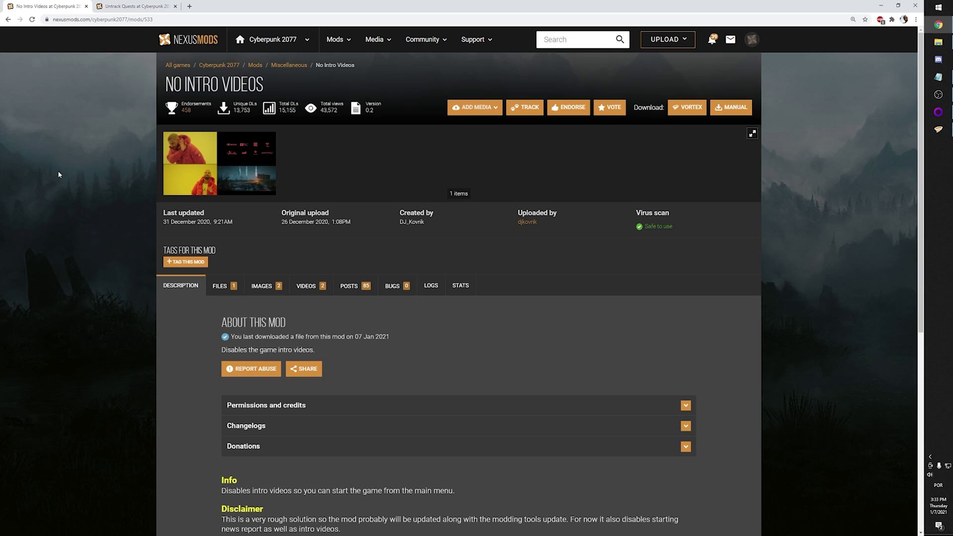
middle_click(134, 6)
scroll(174, 301, "down", 3)
scroll(173, 279, "up", 3)
left_click(688, 111)
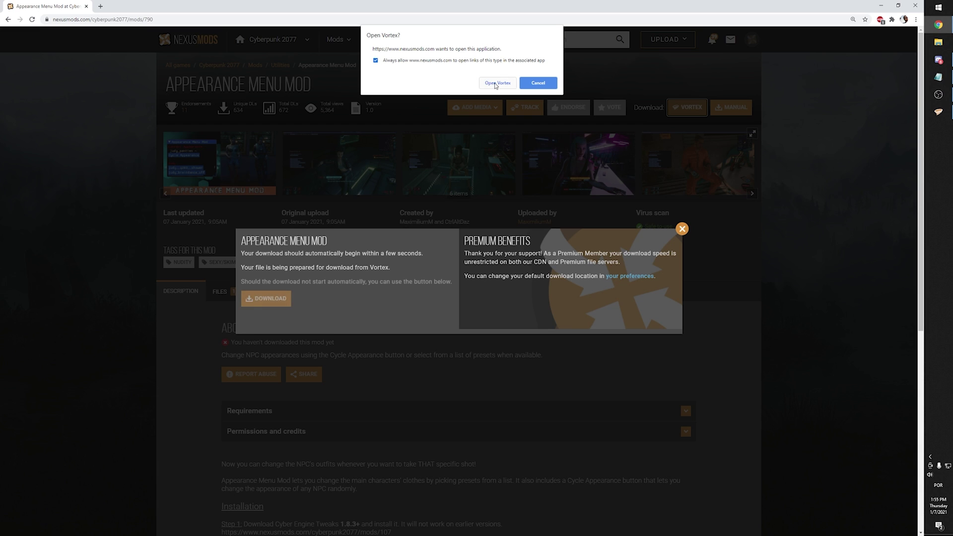
Accept the Open Vortex browser prompt and bring Vortex up on its Mods page
left_click(497, 83)
left_click(937, 113)
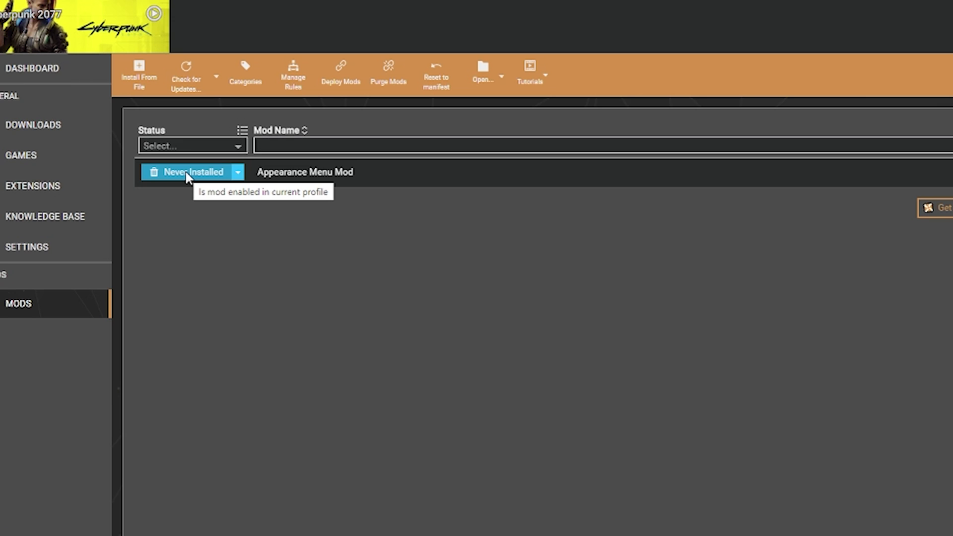
Install the downloaded Appearance Menu Mod, then try setting its status to Enabled
left_click(185, 172)
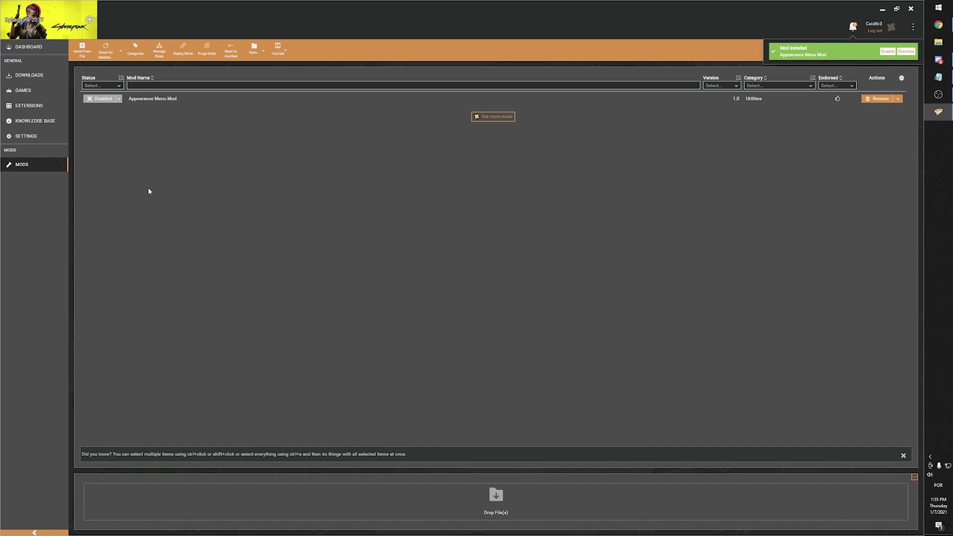
left_click(212, 173)
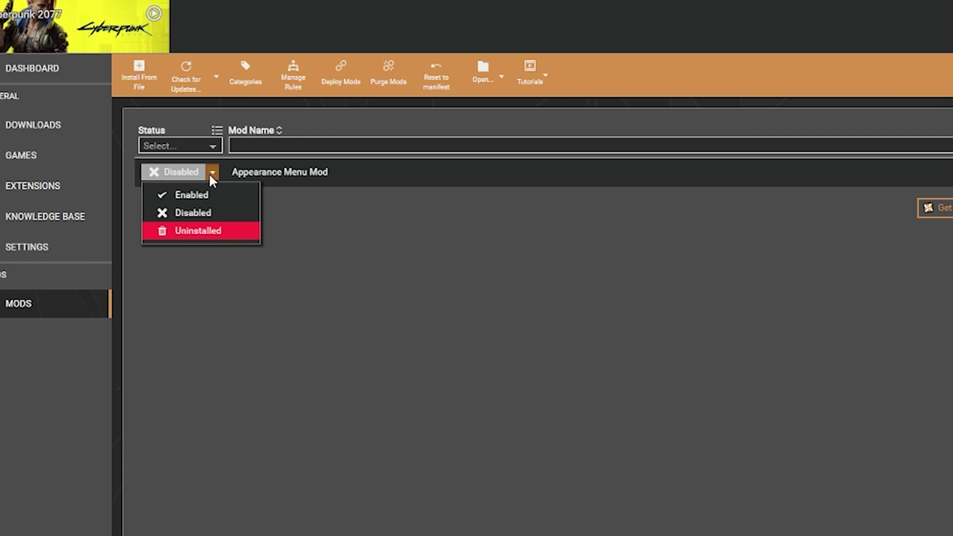
left_click(191, 195)
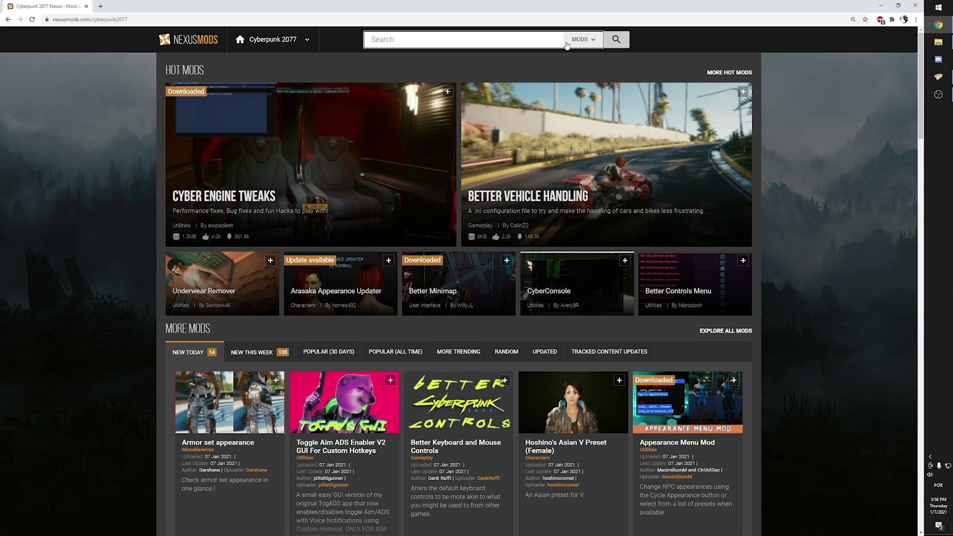
Search Nexus Mods for 'tweaks' and open the Cyber Engine Tweaks mod page
type("tweaks")
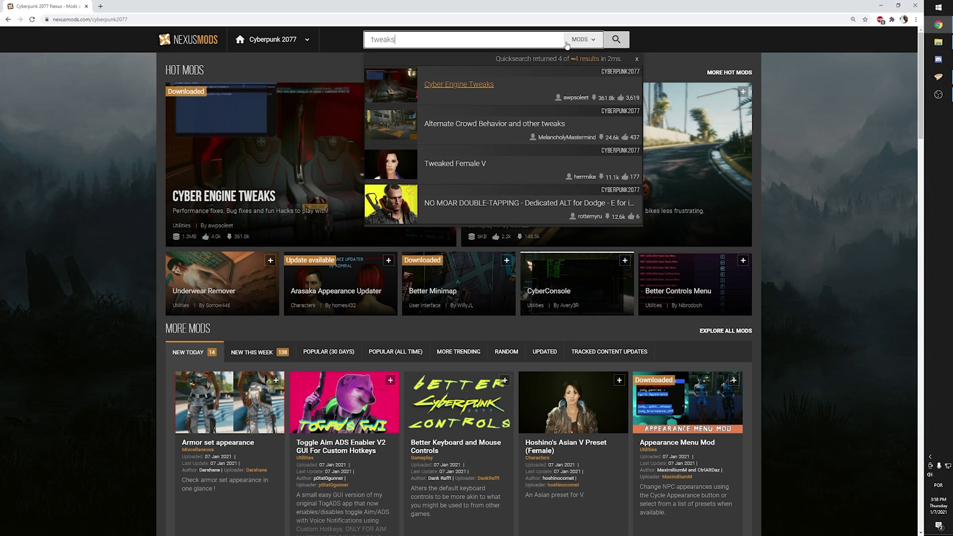
left_click(471, 93)
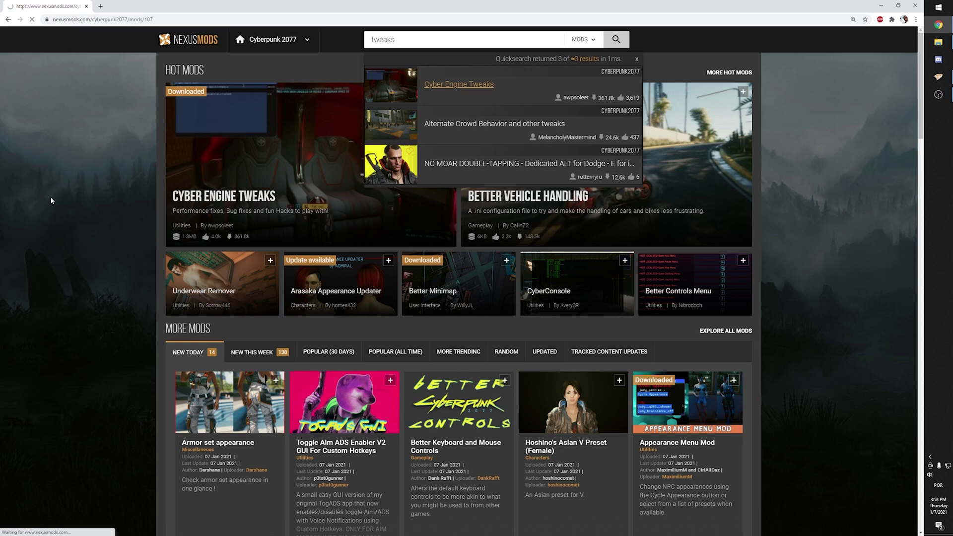
scroll(96, 239, "down", 8)
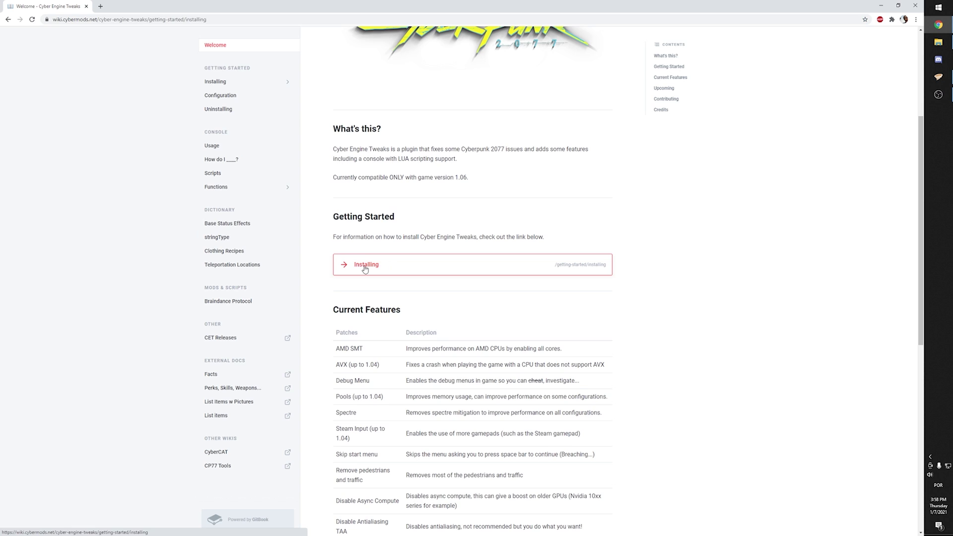
Open the Install/Troubleshoot wiki, note the bin/x64 install path, and return to Vortex
left_click(365, 268)
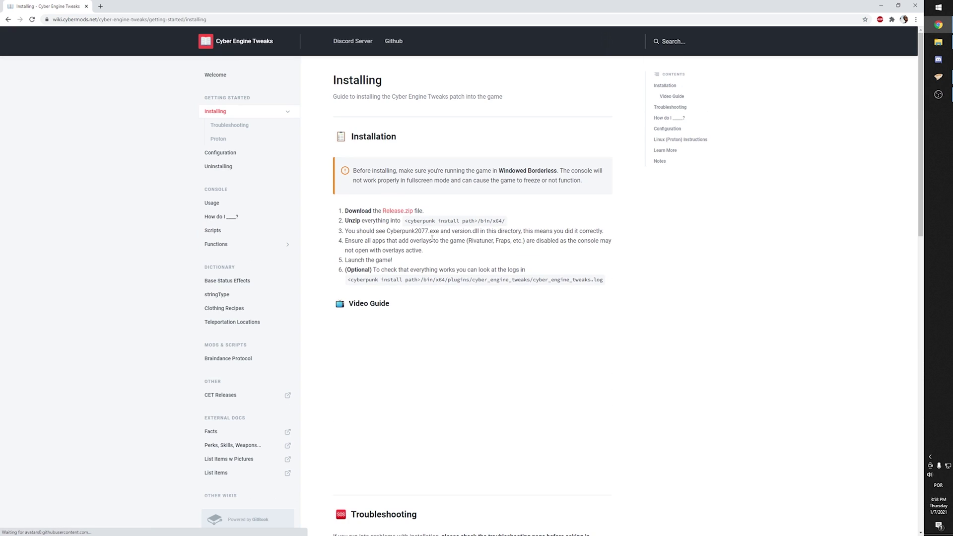
left_click_drag(479, 222, 490, 221)
left_click(495, 221)
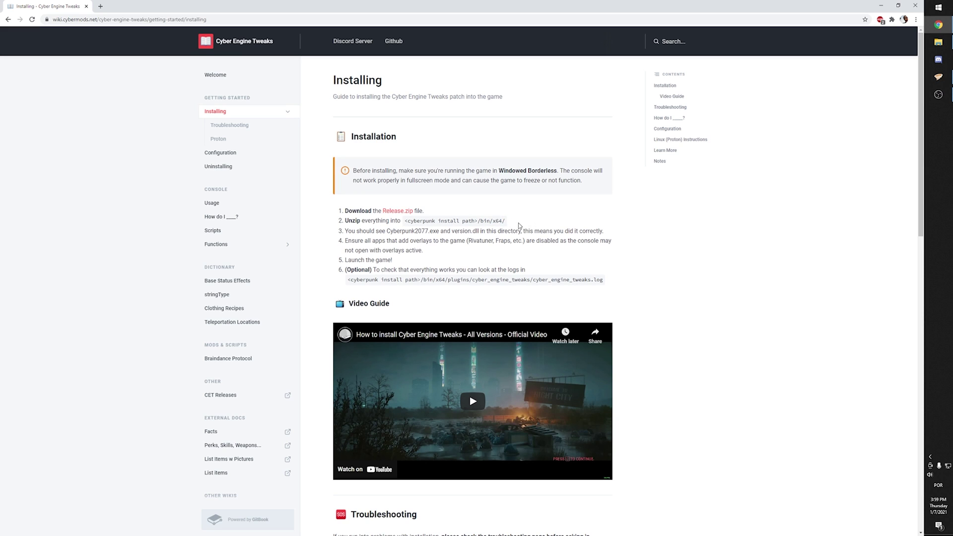
left_click(941, 80)
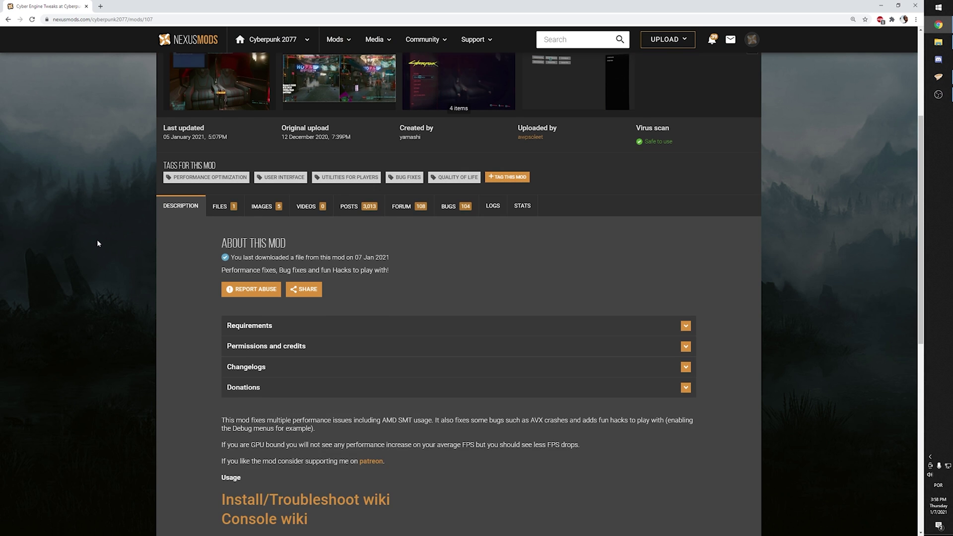
Download Cyber Engine Tweaks through Vortex's mod manager button and dismiss the download notice
scroll(96, 240, "down", 3)
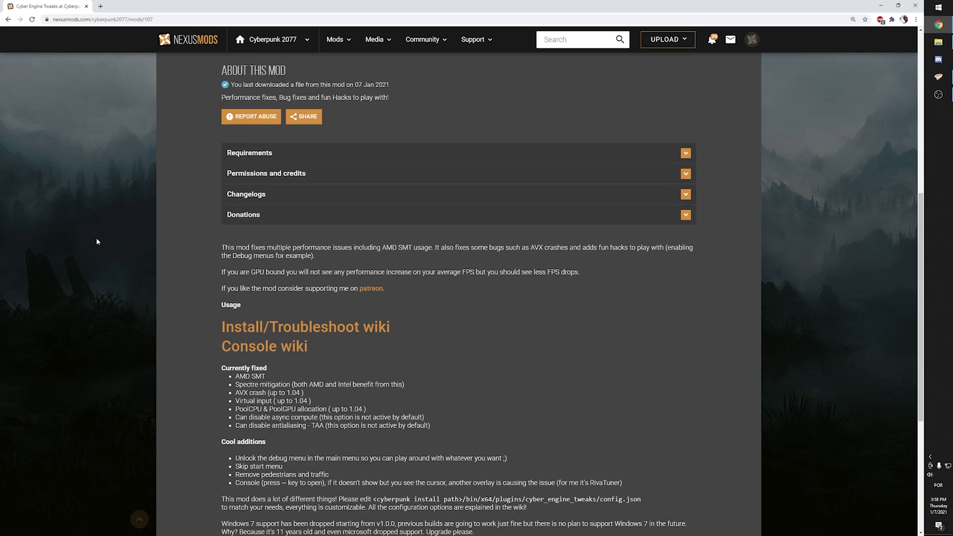
scroll(96, 241, "up", 6)
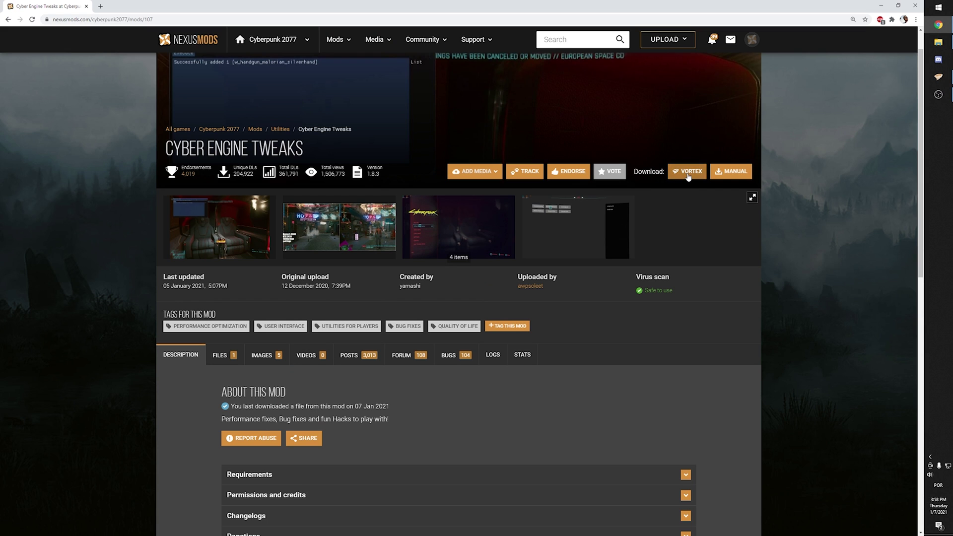
left_click(687, 172)
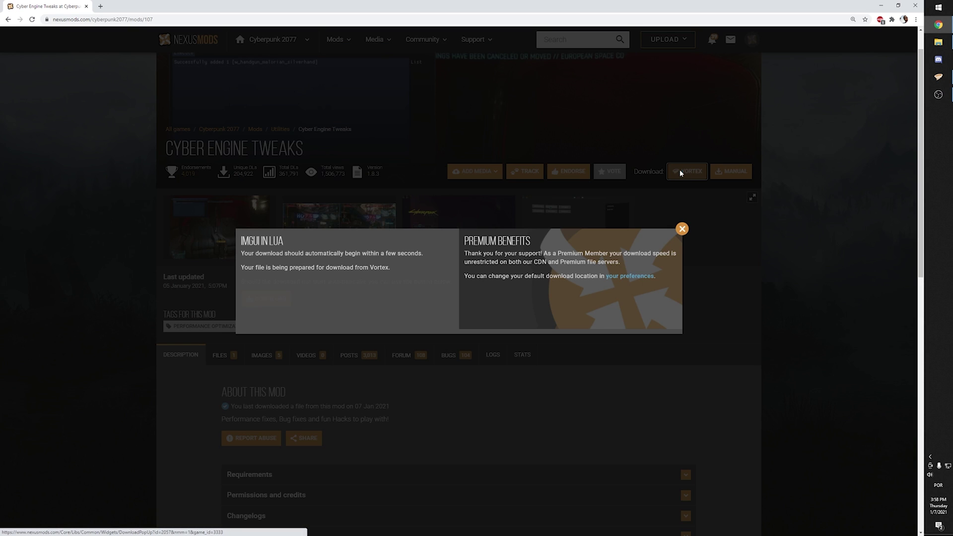
left_click(682, 229)
scroll(784, 231, "down", 10)
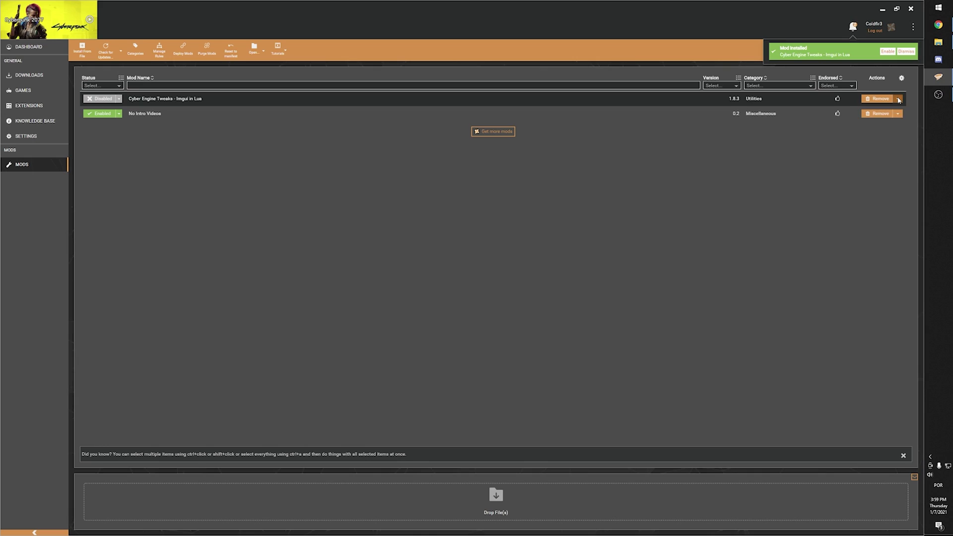
left_click(898, 99)
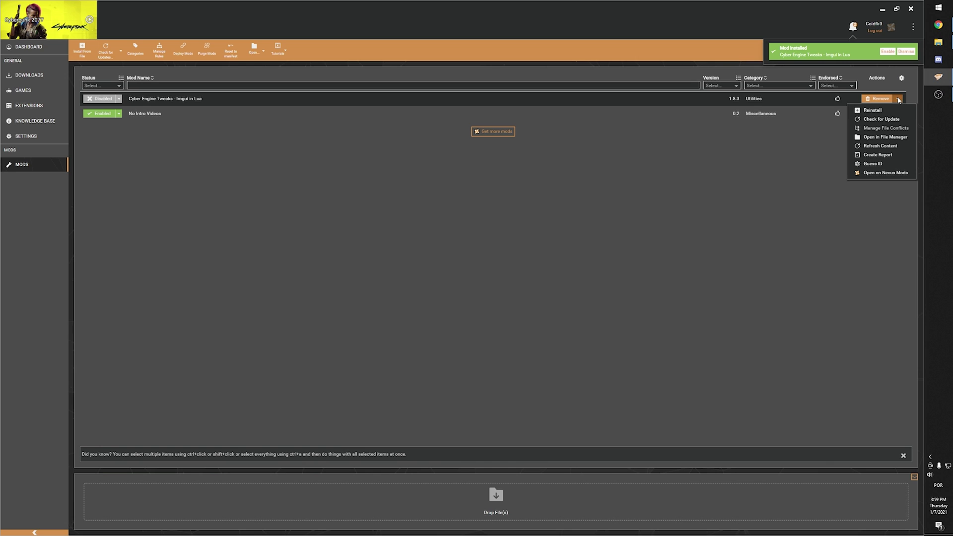
Open the Cyber Engine Tweaks staging folder in File Explorer from the Remove dropdown
left_click(884, 137)
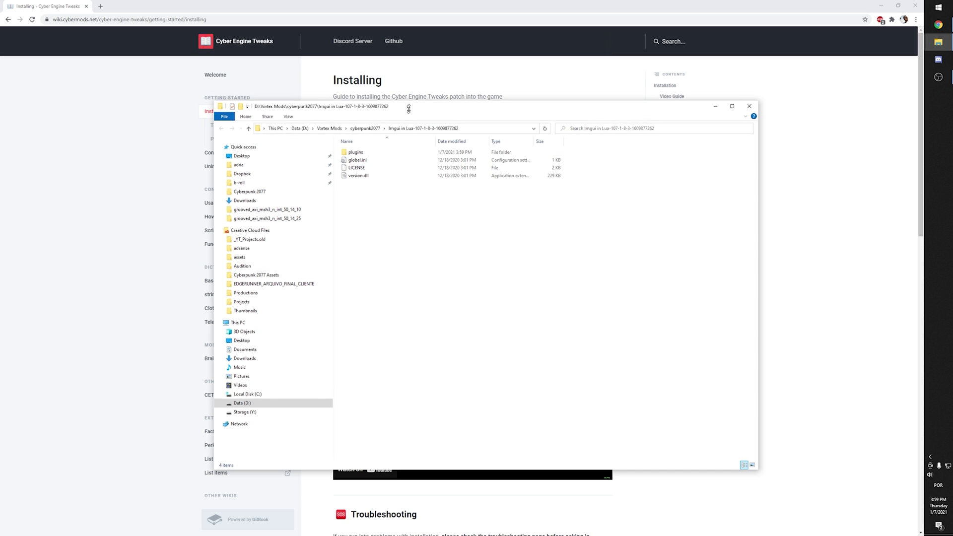
Create a 'bin' folder and move plugins, global.ini, LICENSE and version.dll into it
left_click_drag(400, 101, 399, 238)
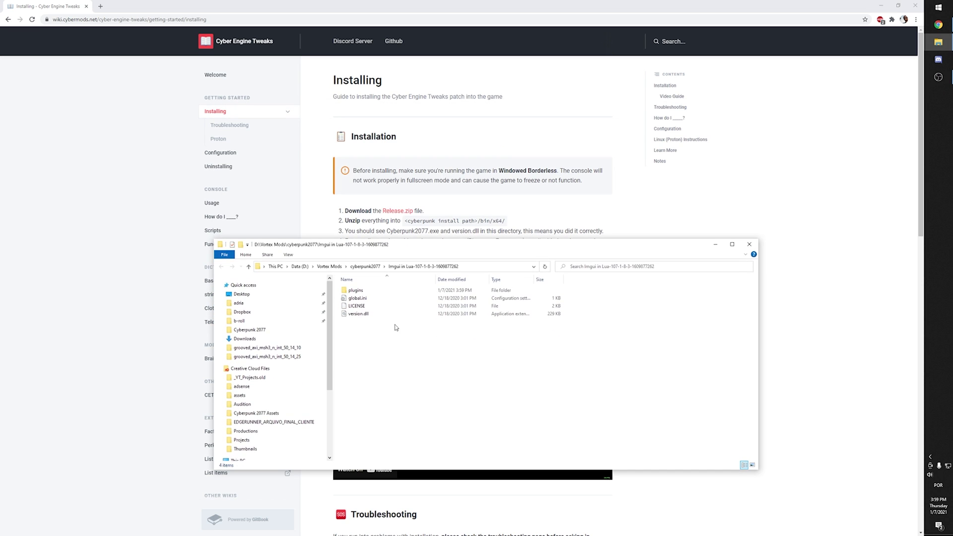
right_click(397, 323)
mouse_move(422, 411)
left_click(496, 413)
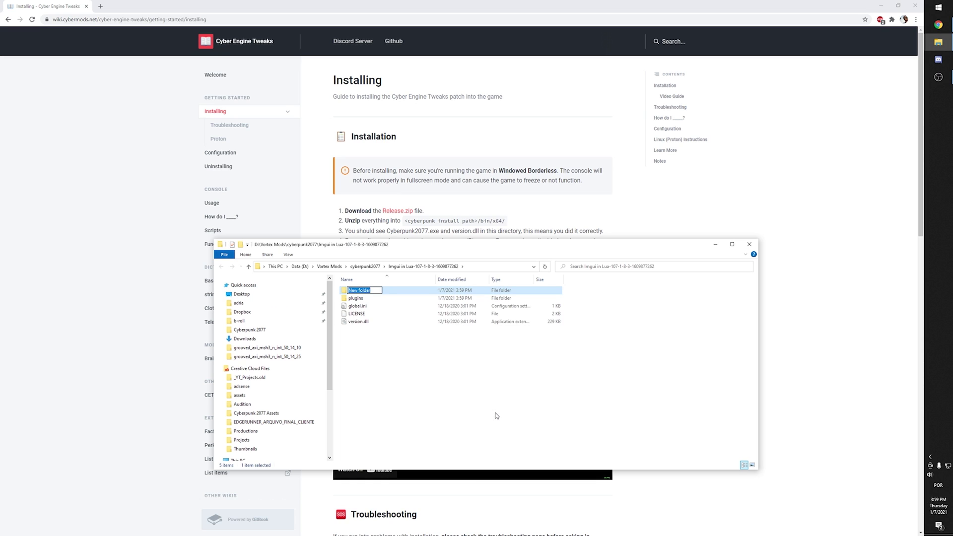
type("bin")
key("Return")
left_click_drag(417, 388, 351, 290)
right_click(372, 314)
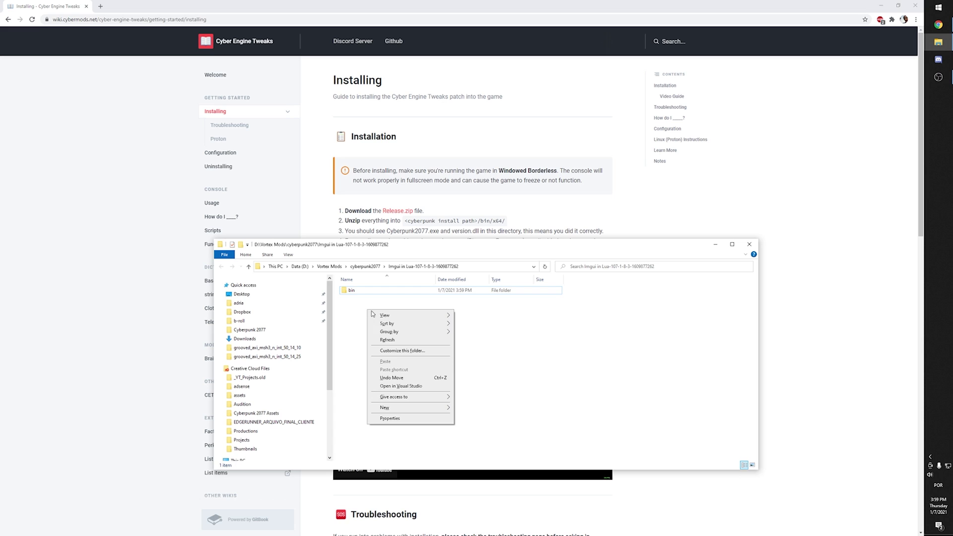
Inside bin, create an 'x64' folder and select the other files to move into it
double_click(351, 290)
right_click(380, 336)
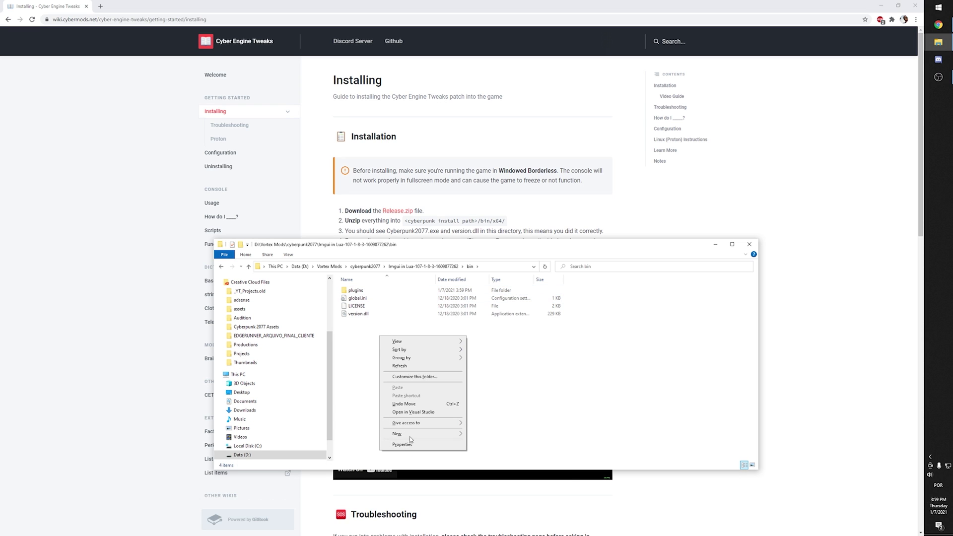
mouse_move(411, 433)
left_click(483, 435)
type("x64")
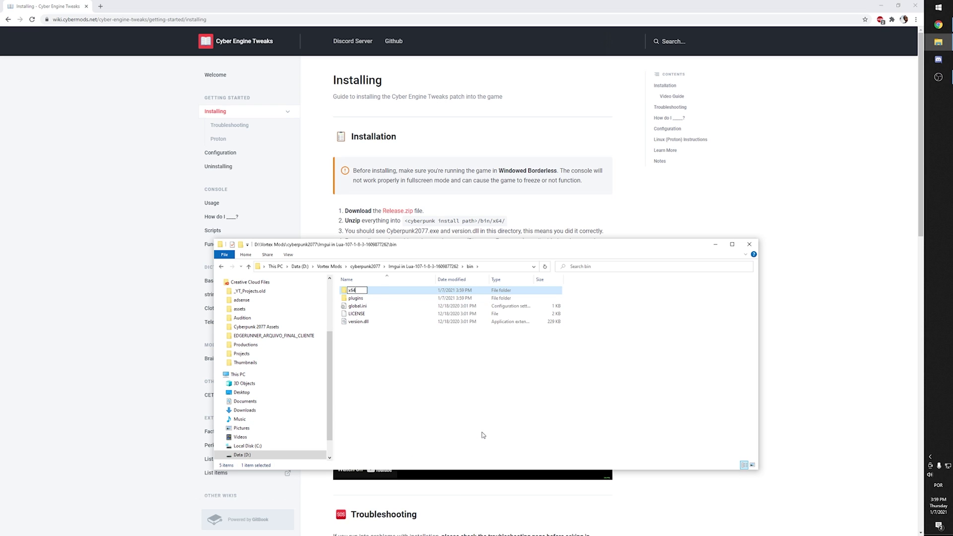
key("Return")
left_click_drag(399, 372, 350, 285)
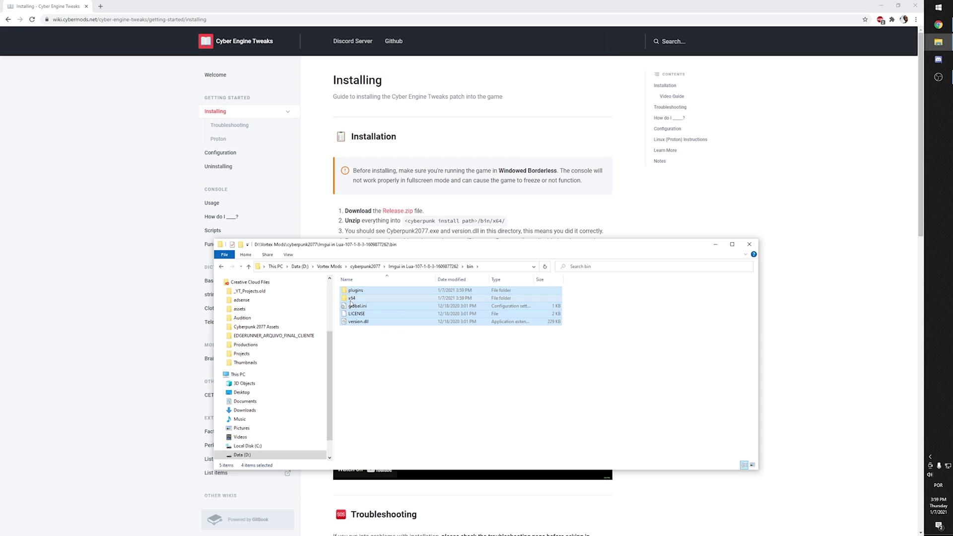
left_click(351, 300, "ctrl")
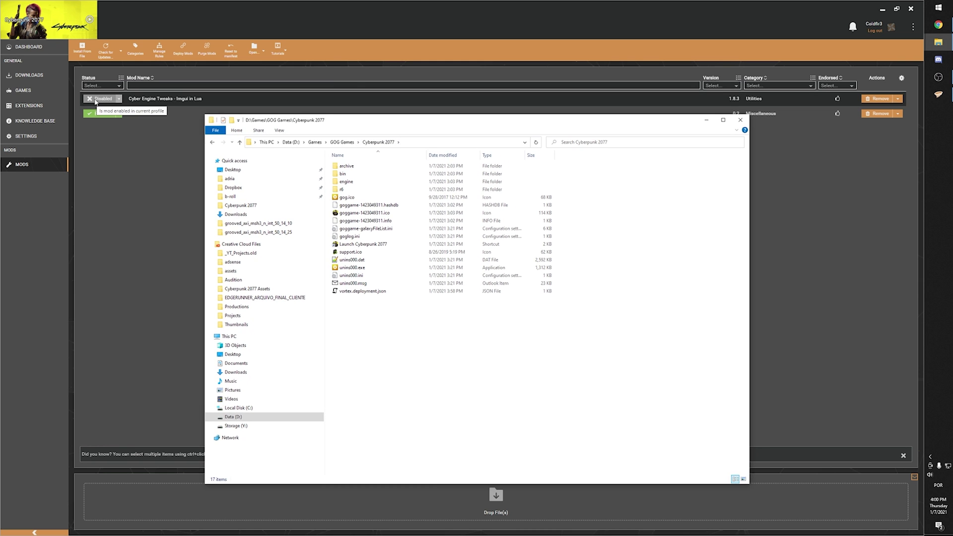
Enable Cyber Engine Tweaks and verify its files in the game's bin/x64 folder
left_click(97, 99)
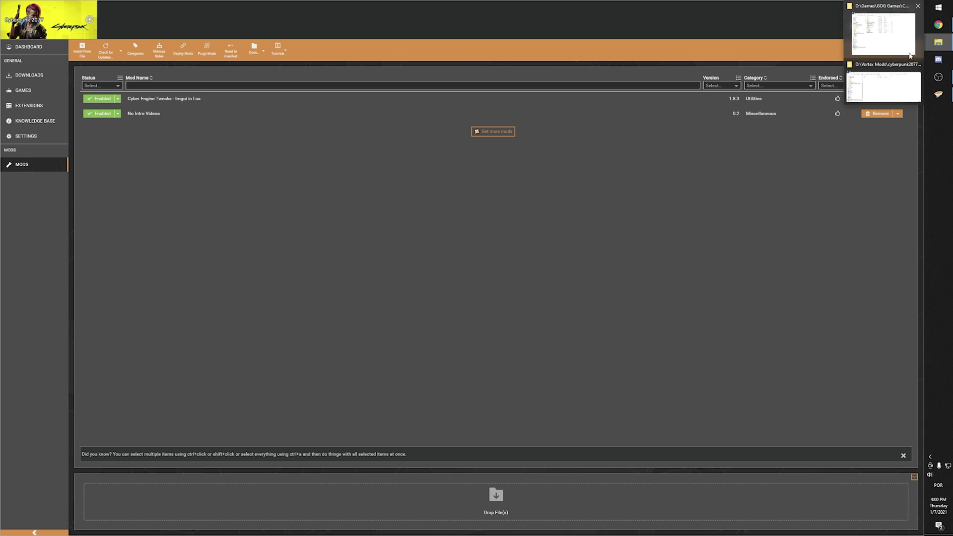
left_click(888, 49)
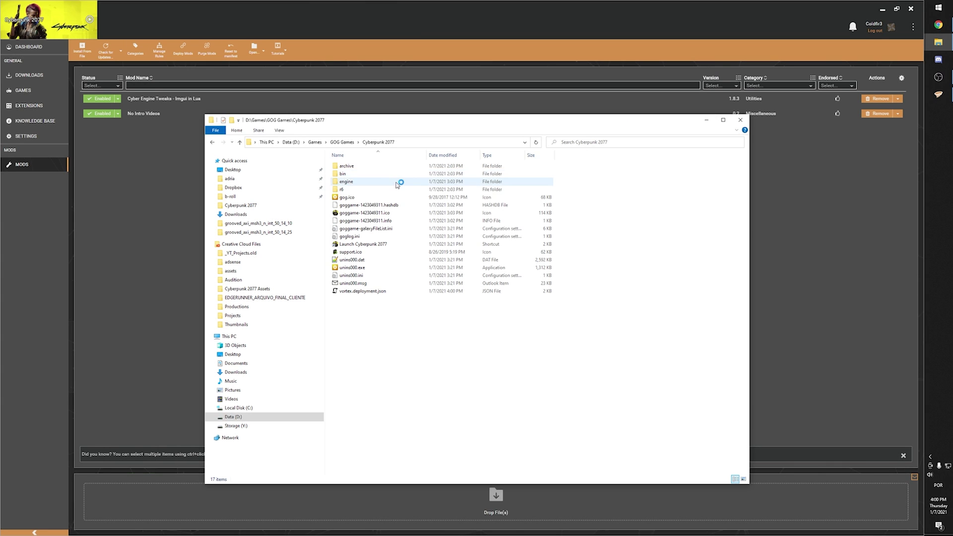
double_click(374, 172)
double_click(363, 169)
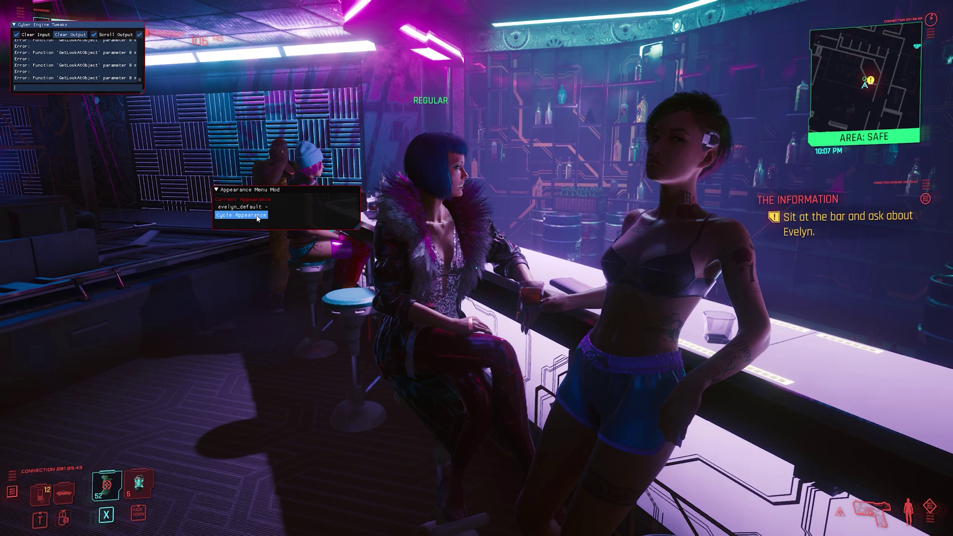
Cycle the bar NPC's appearance from evelyn_default to evelyn_disguised
left_click(257, 218)
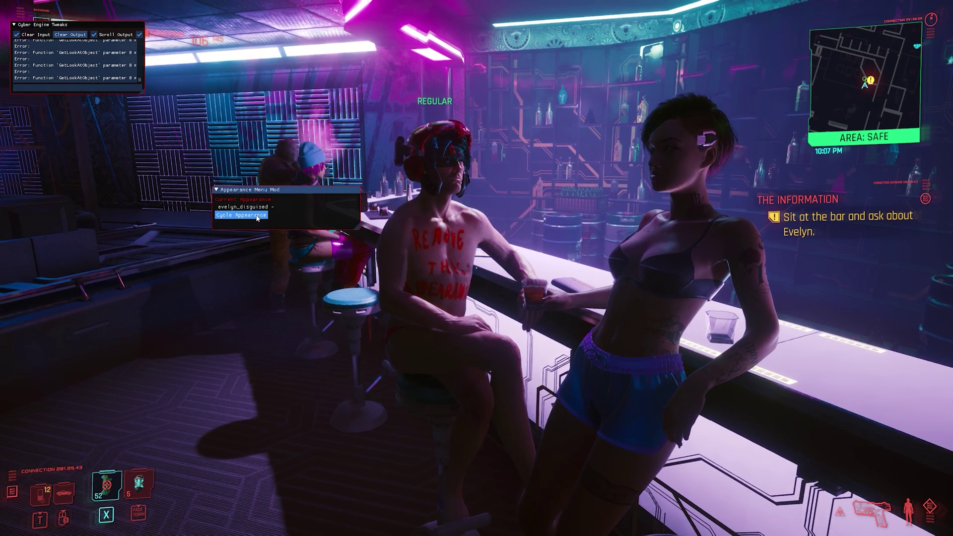